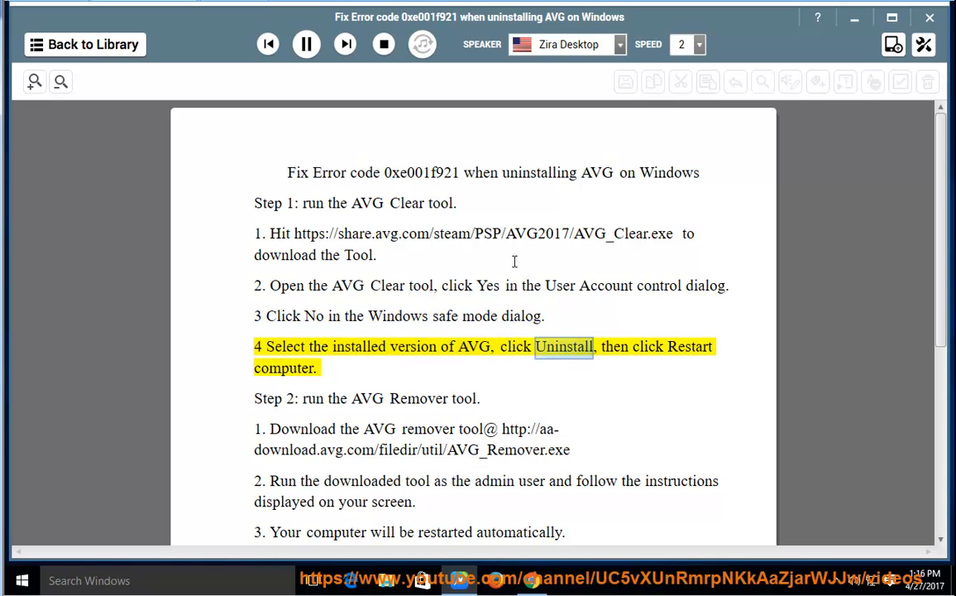
- Pause the read-aloud and copy the AVG_Clear.exe download URL from step 1
click(306, 43)
drag(675, 235, 296, 234)
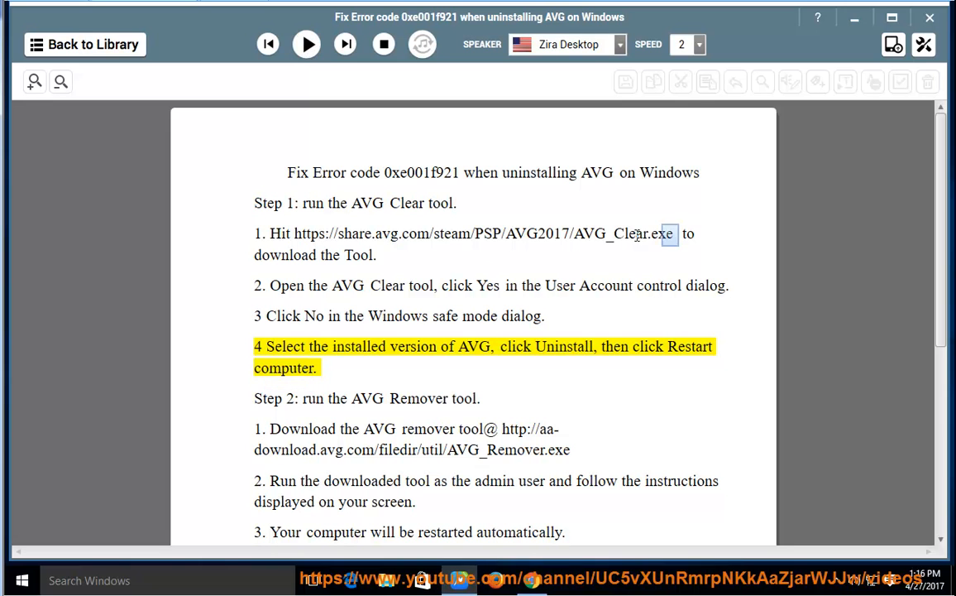
right_click(348, 258)
click(352, 263)
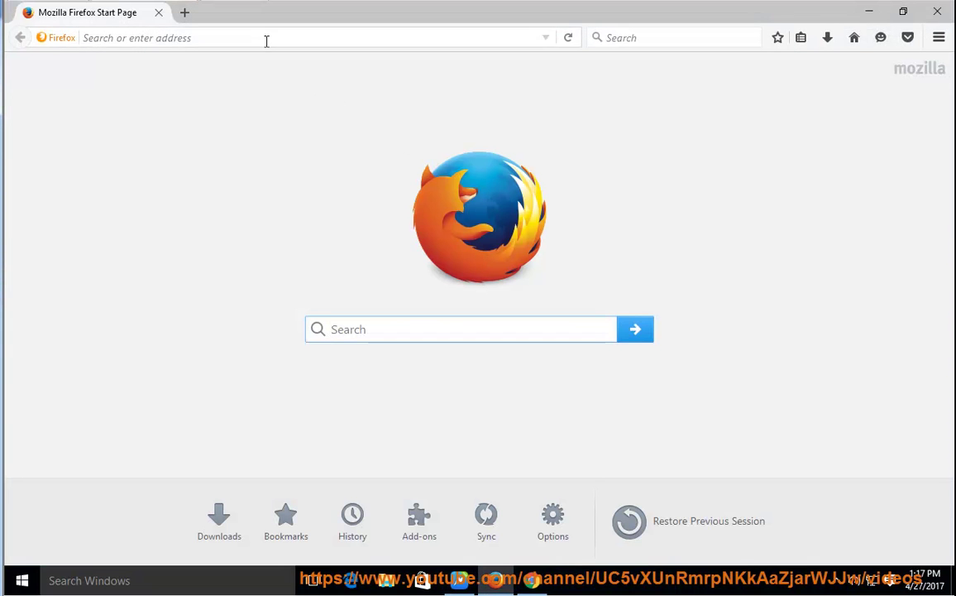
- Paste the AVG Clear link into Firefox's address bar, load it and save AVG_Clear.exe
right_click(266, 38)
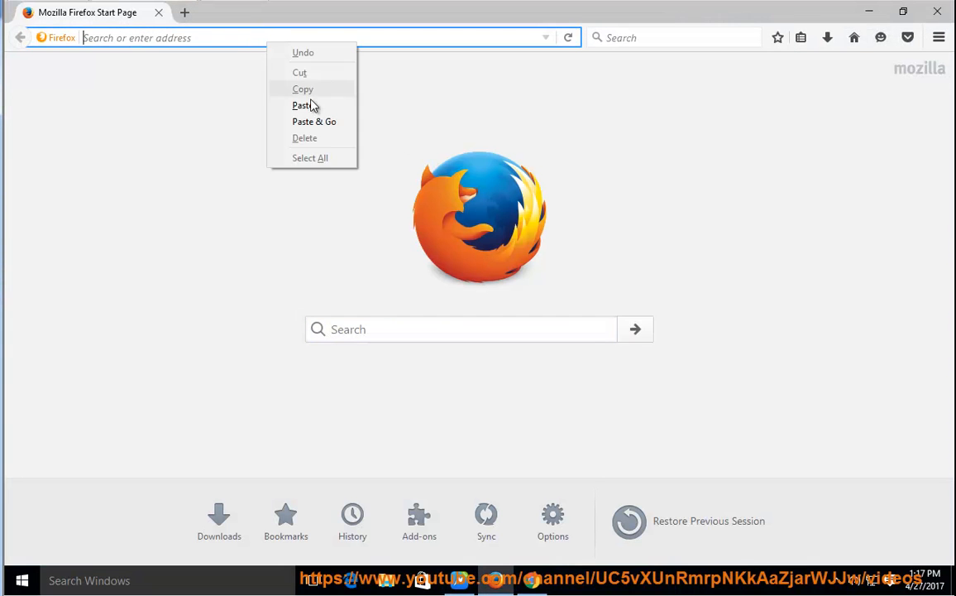
click(312, 95)
key(Return)
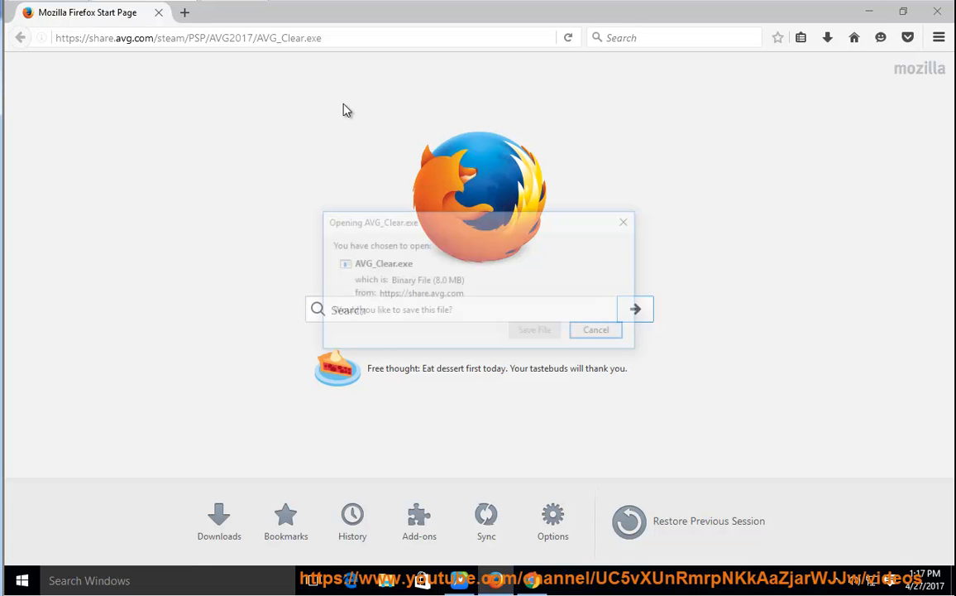
click(537, 332)
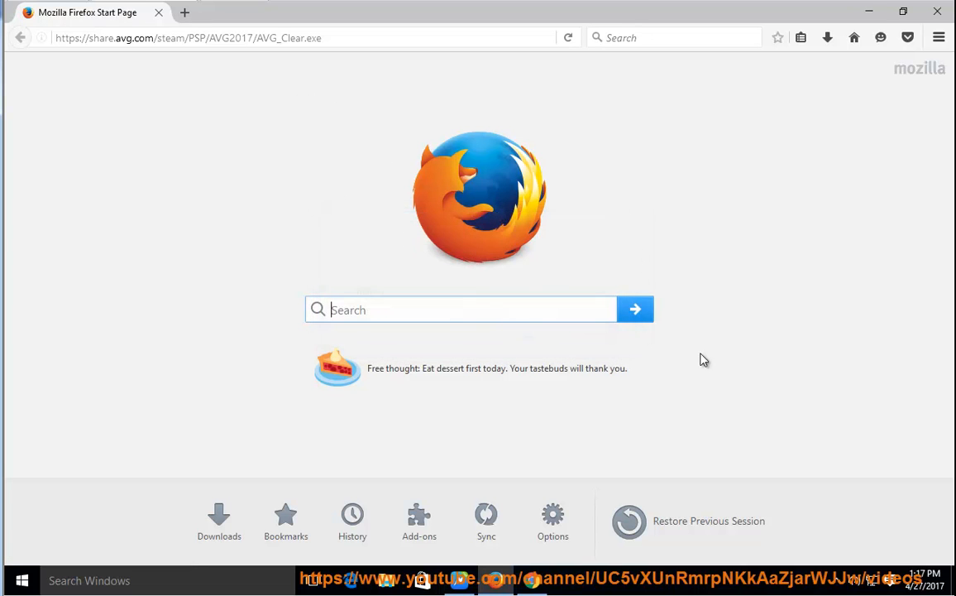
- Run the downloaded AVG_Clear.exe as administrator from its folder and approve the UAC prompt
click(827, 37)
click(821, 89)
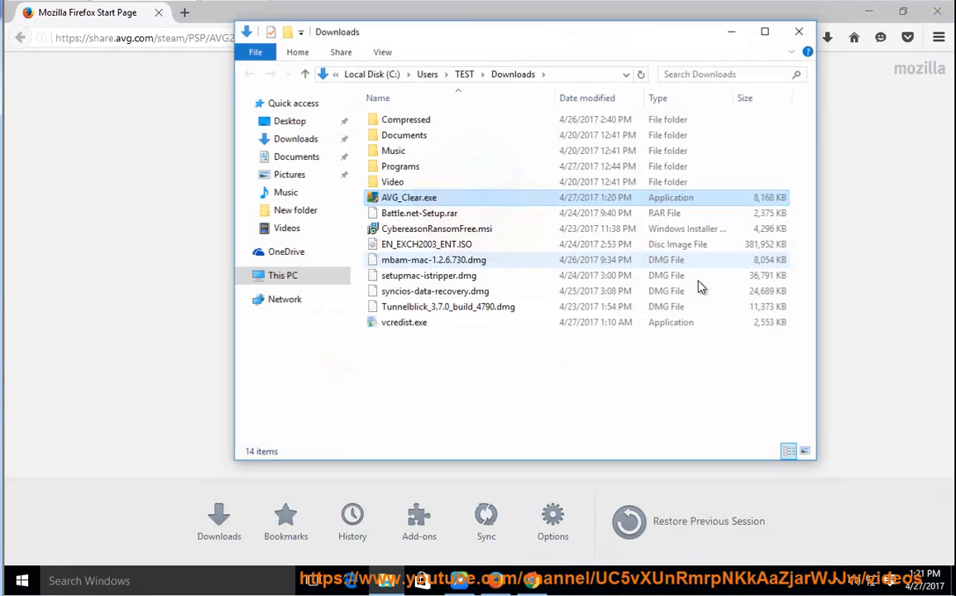
click(395, 200)
right_click(395, 200)
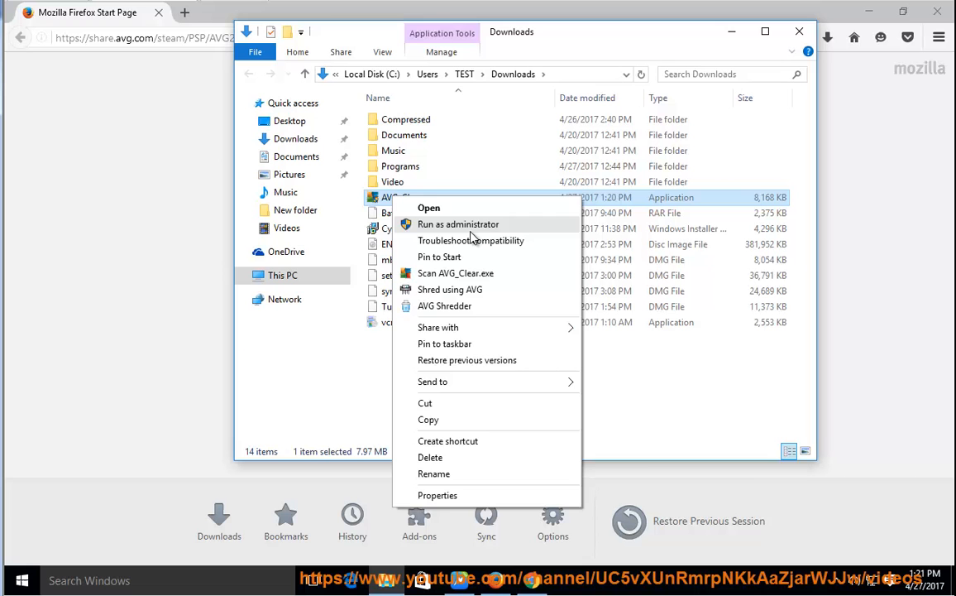
click(459, 224)
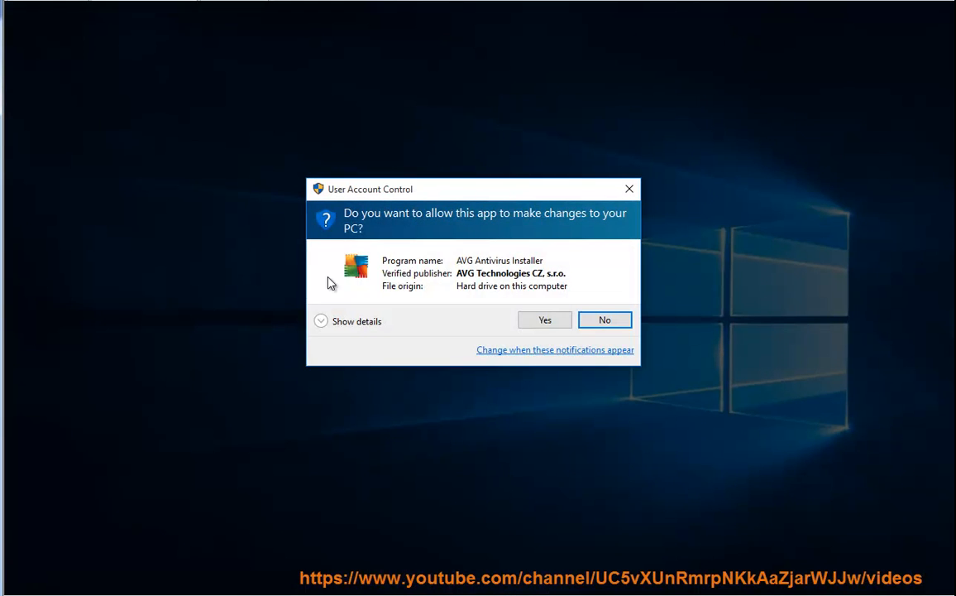
click(545, 319)
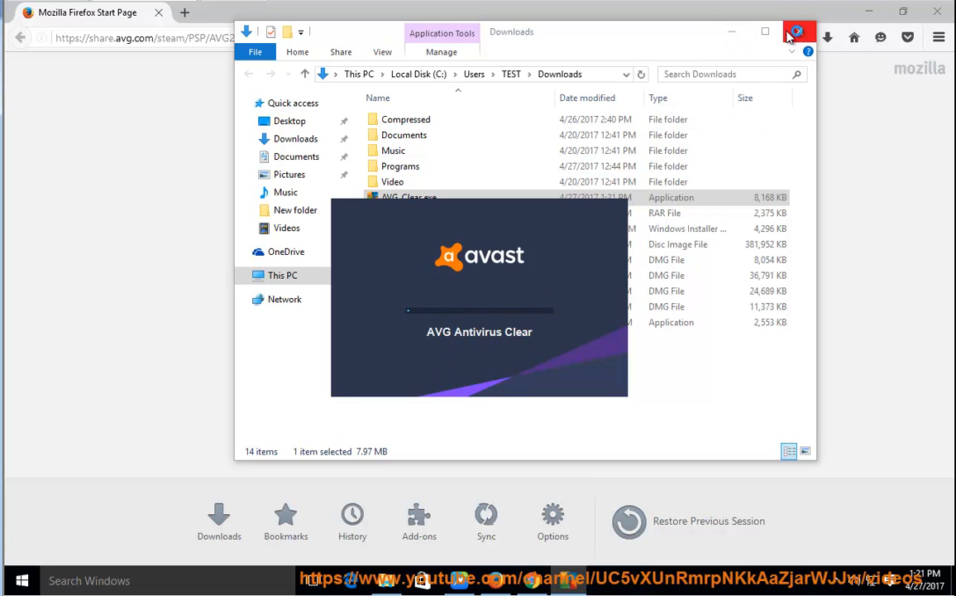
- Minimise the Downloads folder and Firefox to reveal the AVG Clear prompt
click(731, 32)
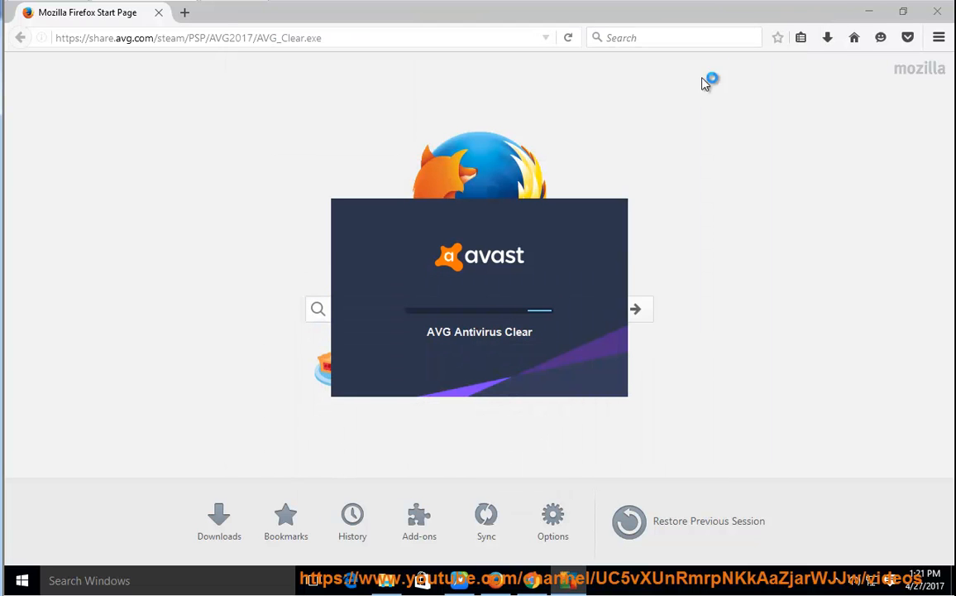
click(871, 14)
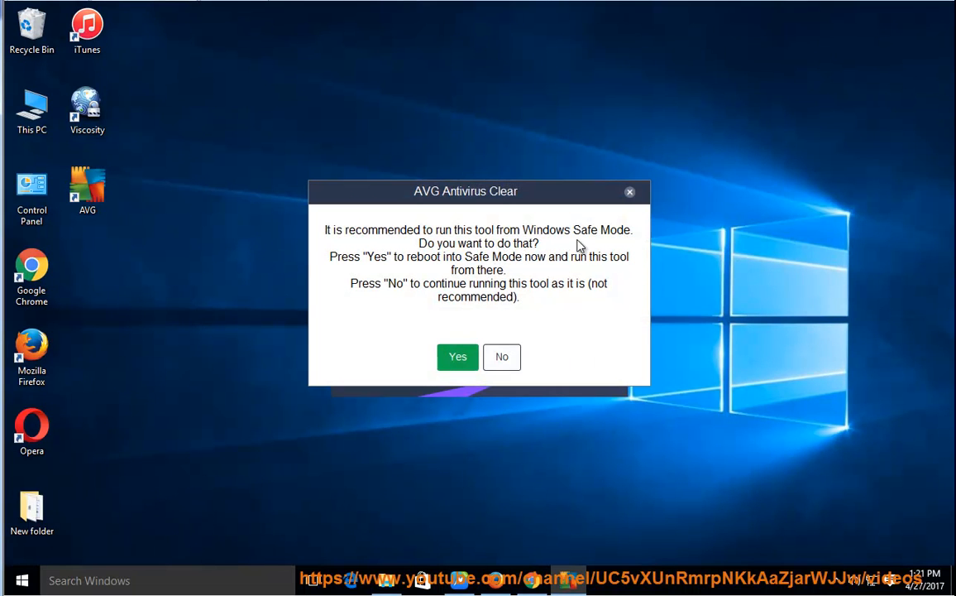
- Decline the Safe Mode reboot and set the version to AVG Internet Security, then return to the instructions
click(502, 357)
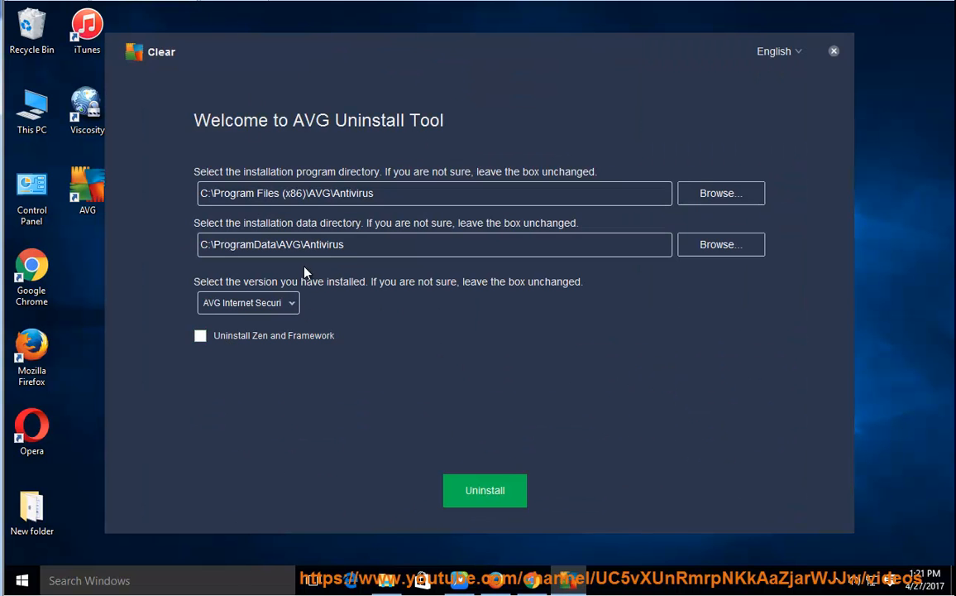
click(265, 302)
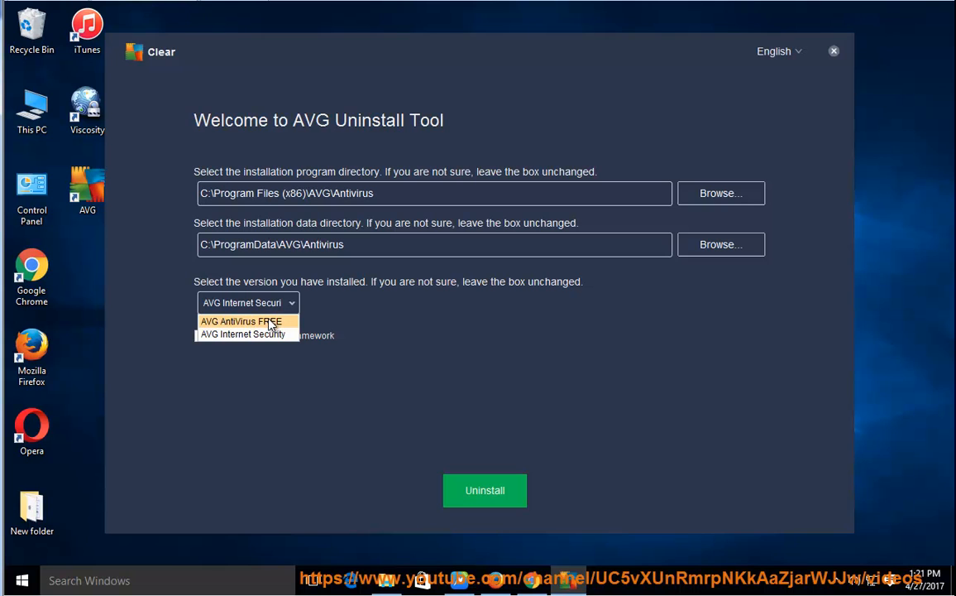
click(241, 321)
click(248, 302)
click(243, 334)
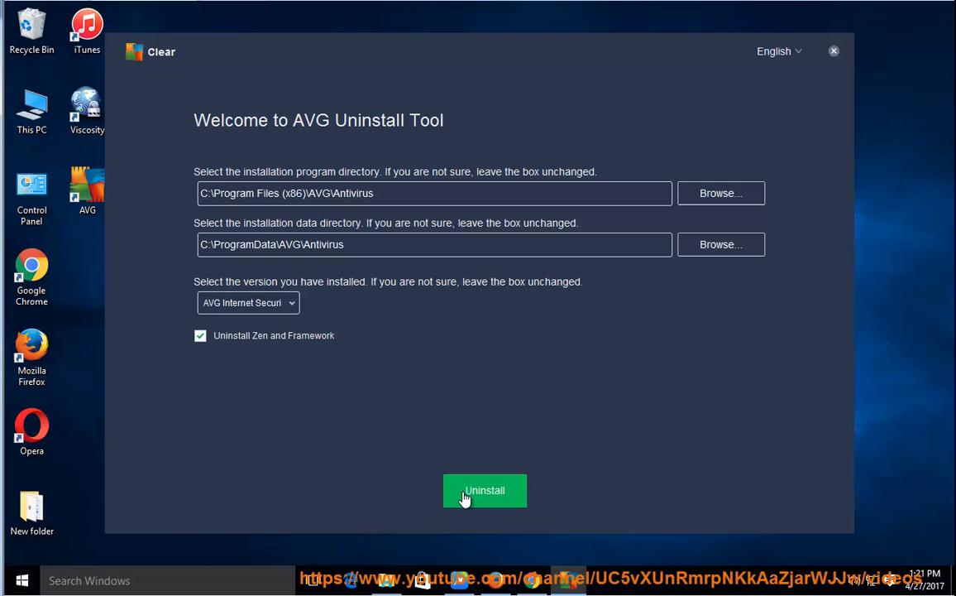
click(461, 580)
- Resume reading step 2, copy the AVG_Remover.exe download link and pause again
click(405, 372)
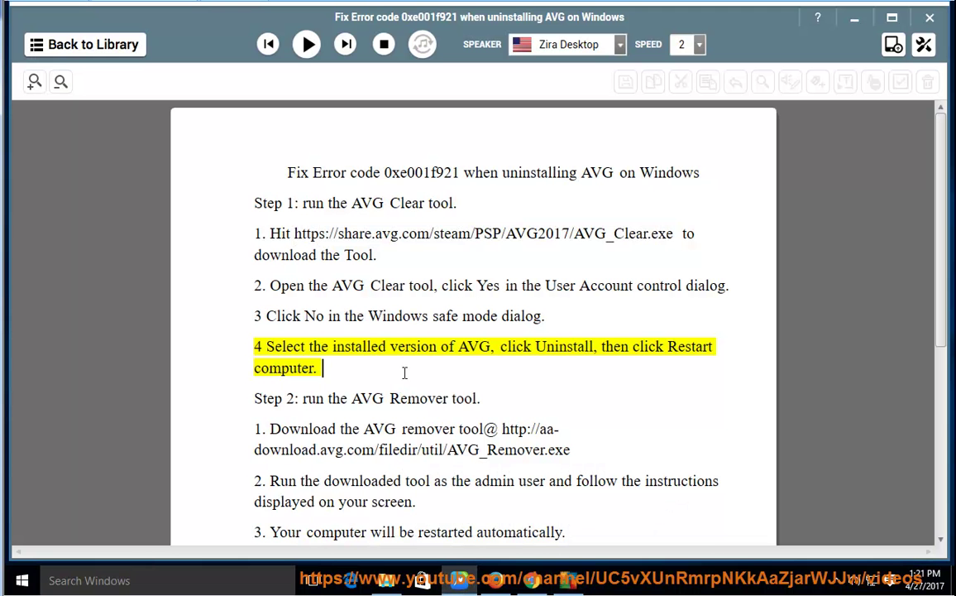
click(306, 43)
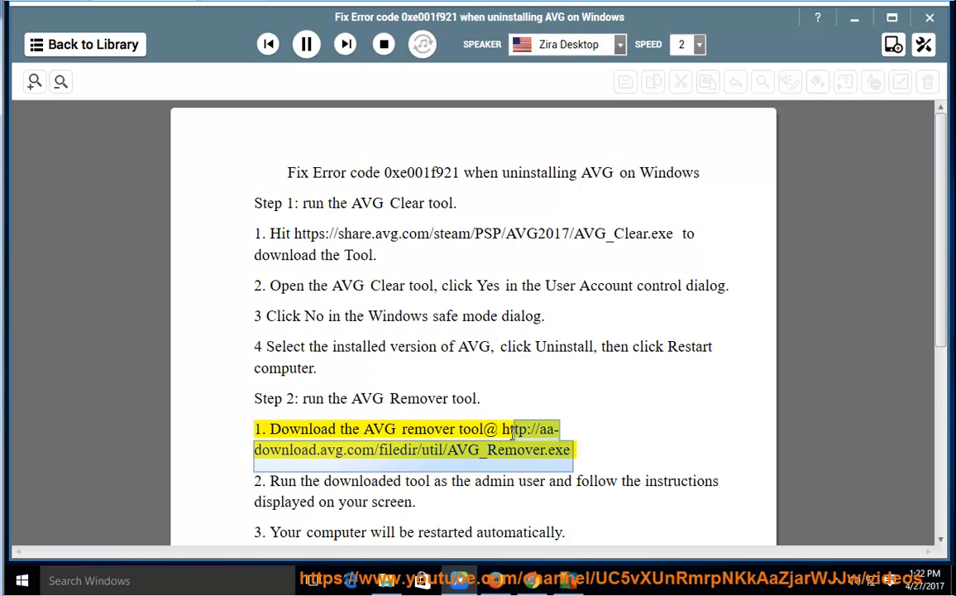
right_click(505, 430)
click(561, 356)
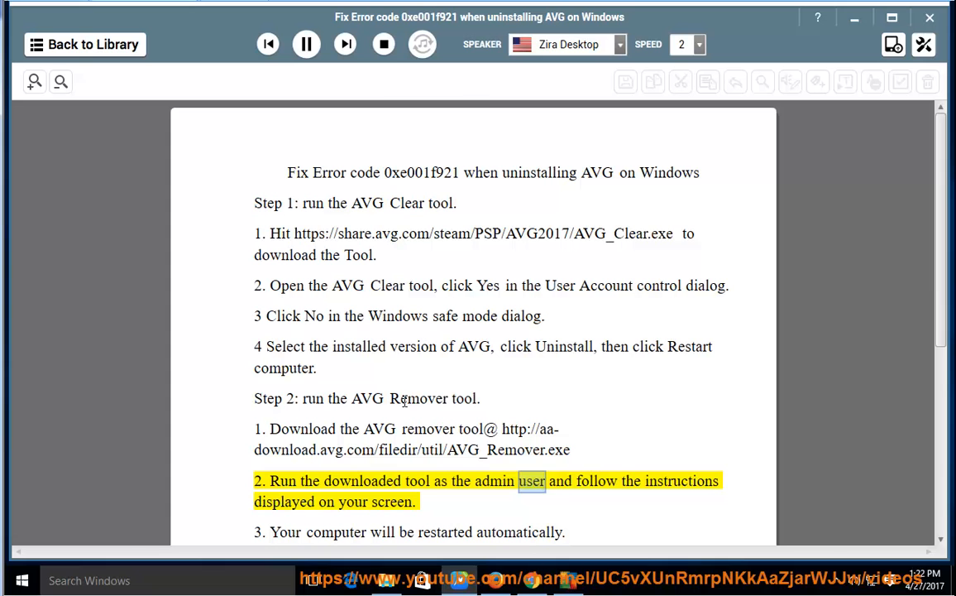
click(306, 44)
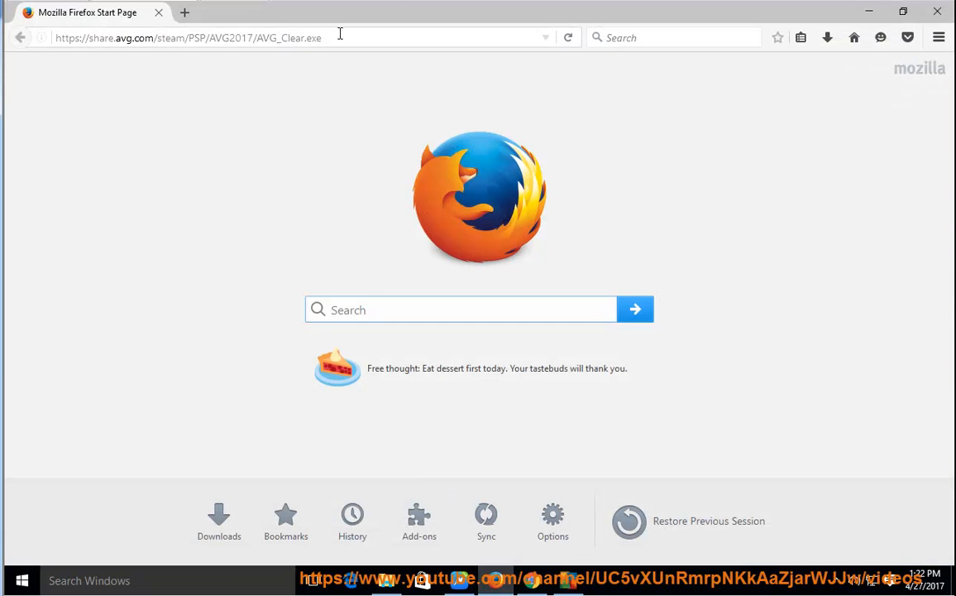
- Replace Firefox's address with the AVG Remover link and start the download
key(Delete)
right_click(340, 38)
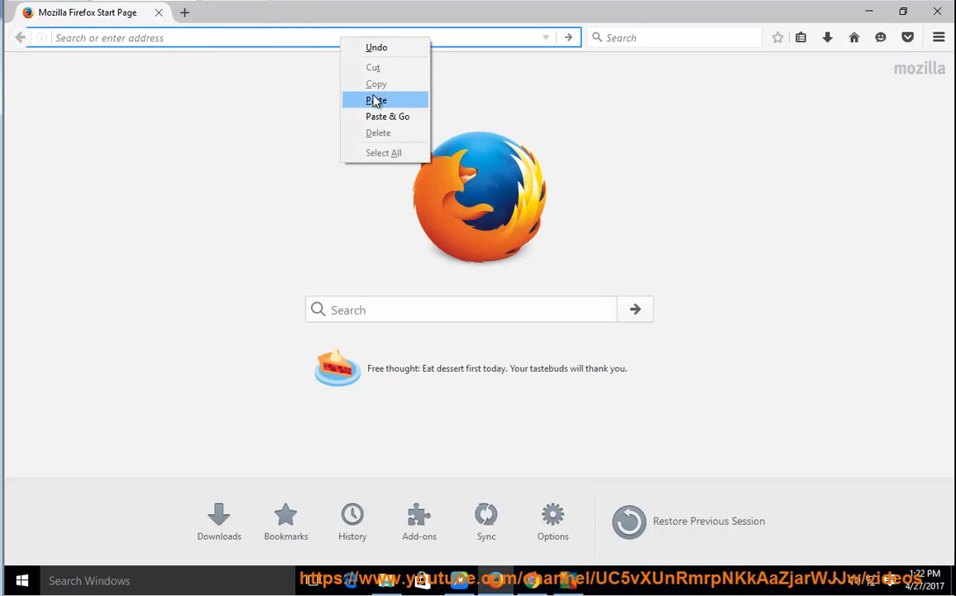
click(368, 96)
click(569, 37)
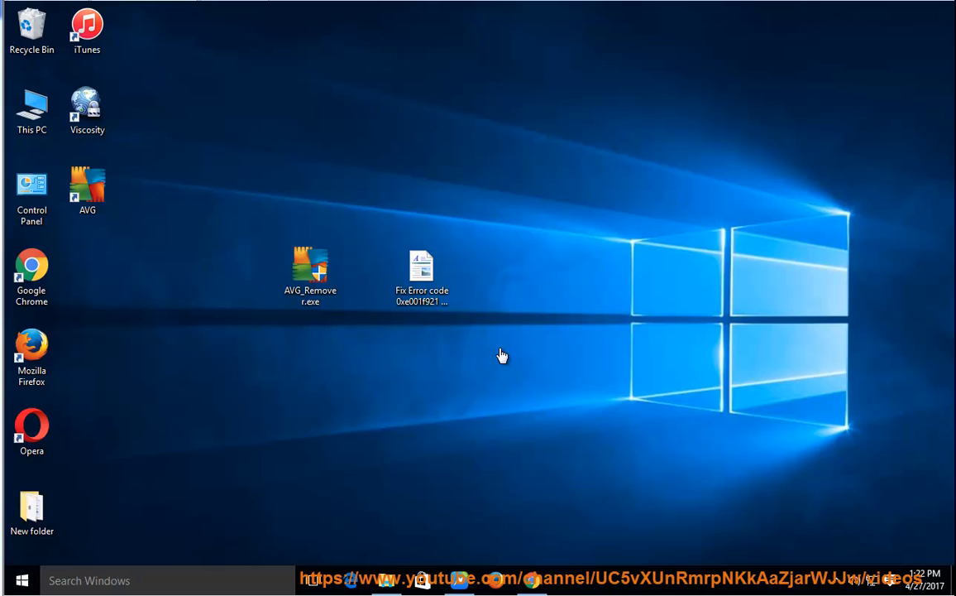
- Run AVG_Remover.exe from the desktop as administrator, approve UAC and accept the terms to start scanning
click(310, 276)
right_click(302, 276)
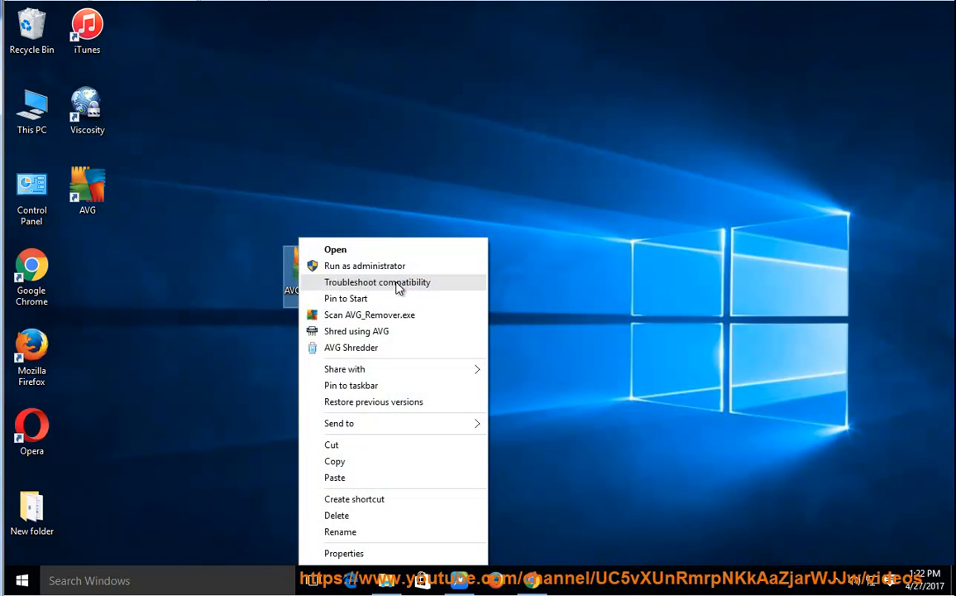
click(364, 265)
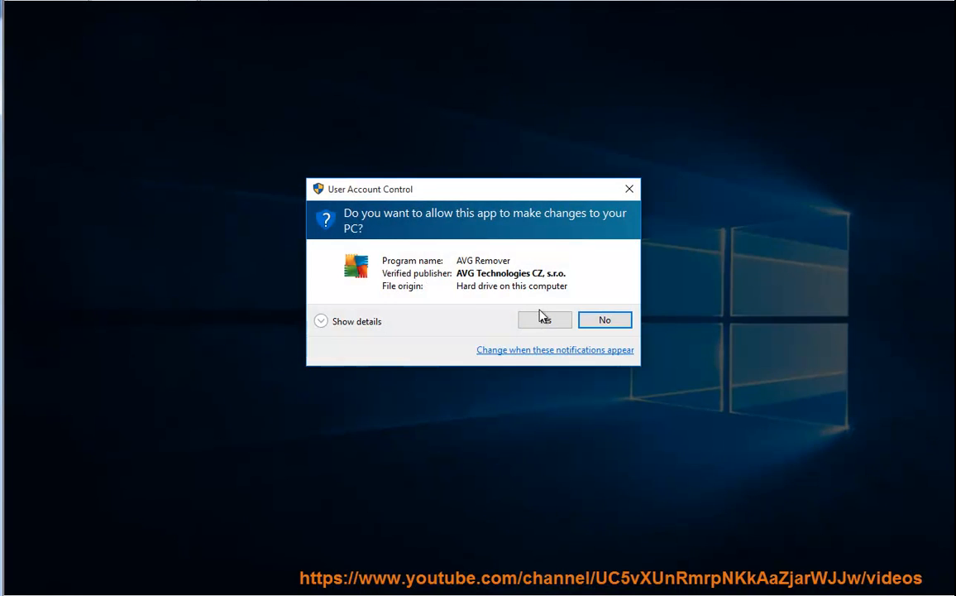
click(543, 319)
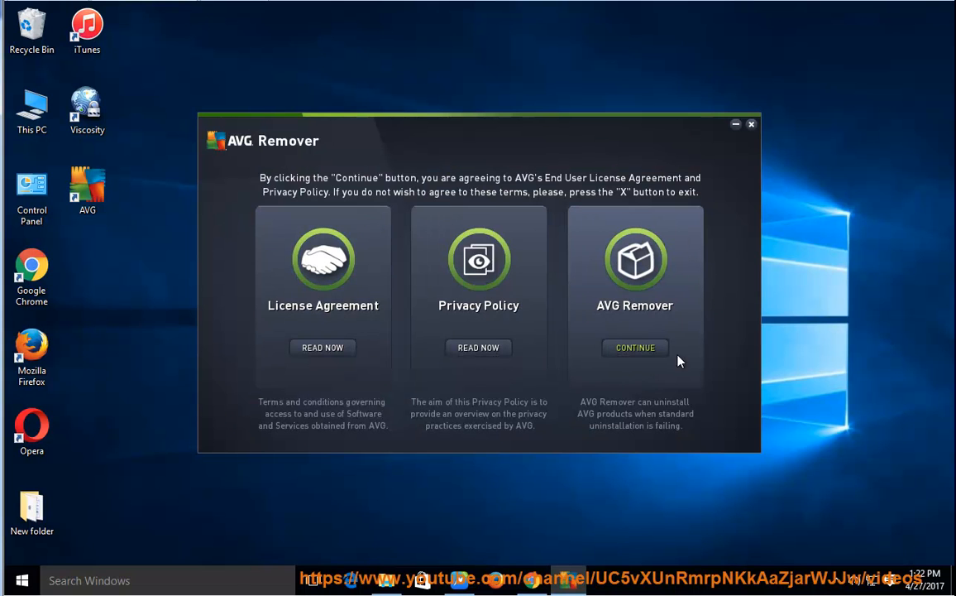
click(616, 349)
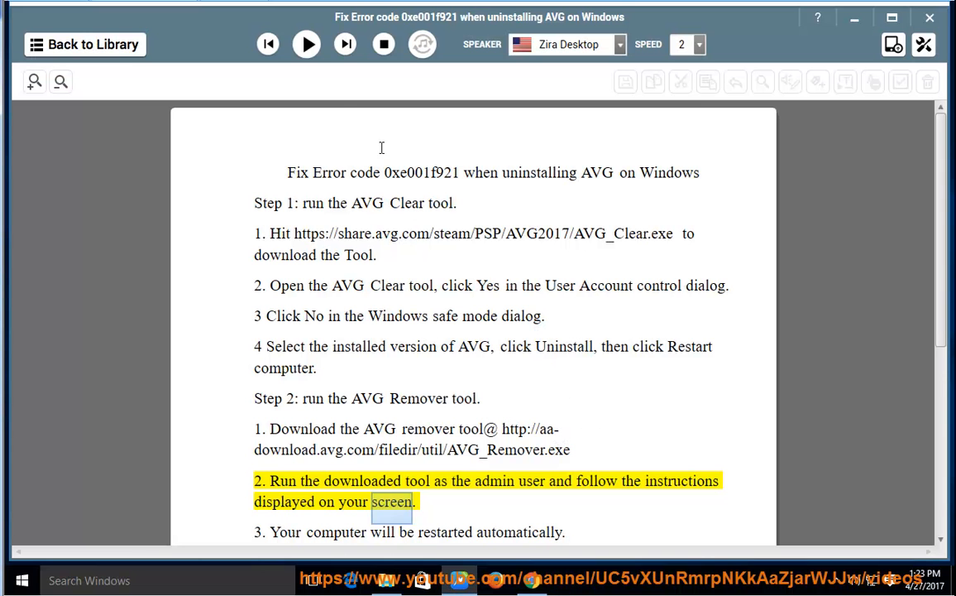
- Resume reading aloud through step 3 and the note about deleting AVG folders after reboot
click(306, 44)
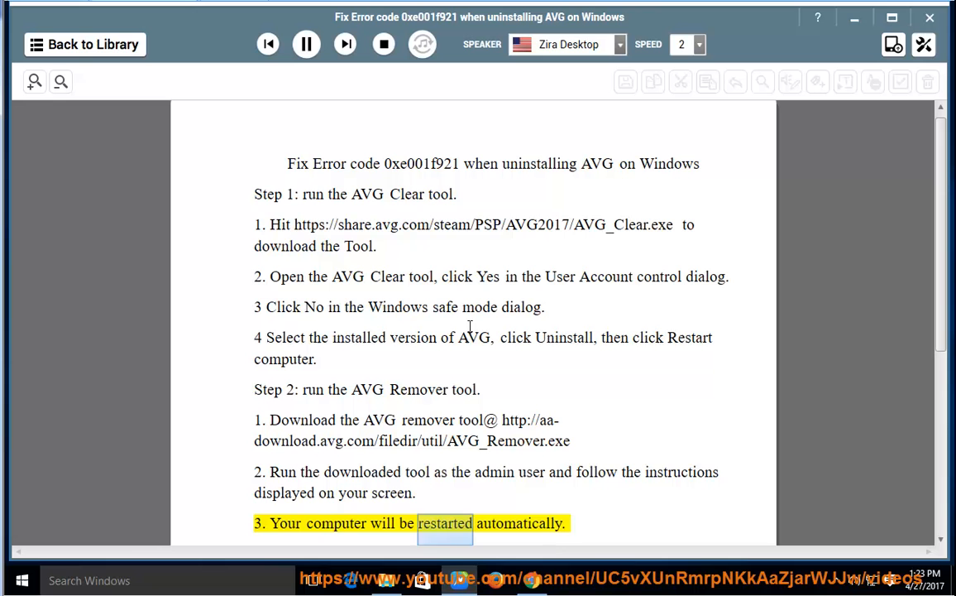